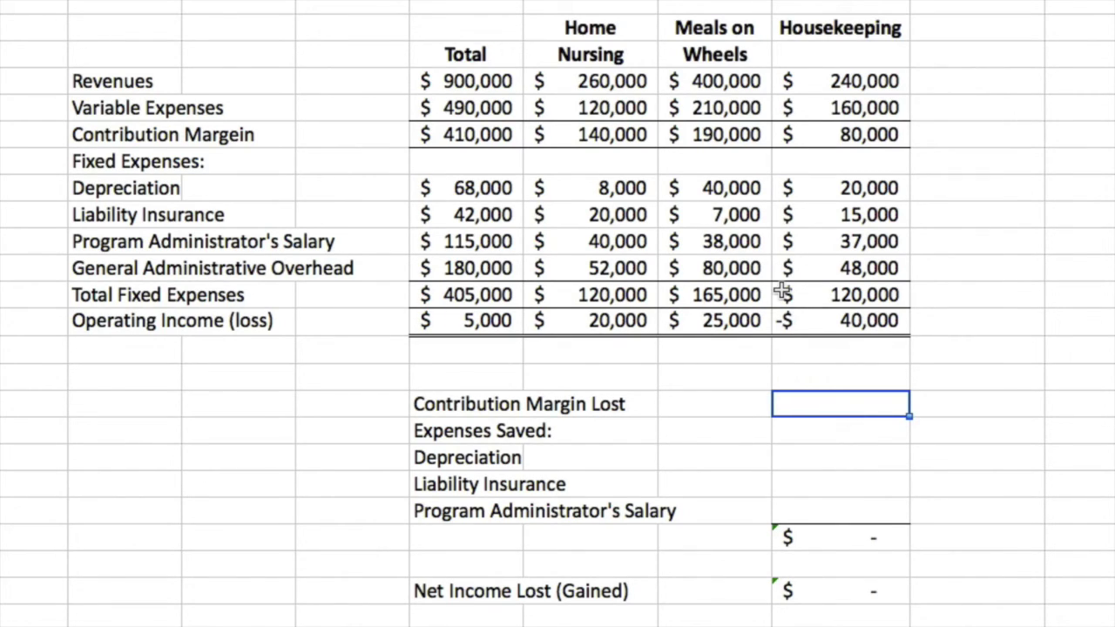
- Review the Housekeeping column of the income statement, from its operating loss up to its variable expenses and contribution margin
key("Up")
key("Up")
key("Up")
key("Up")
key("Up")
key("Up")
key("Up")
key("Up")
key("Up")
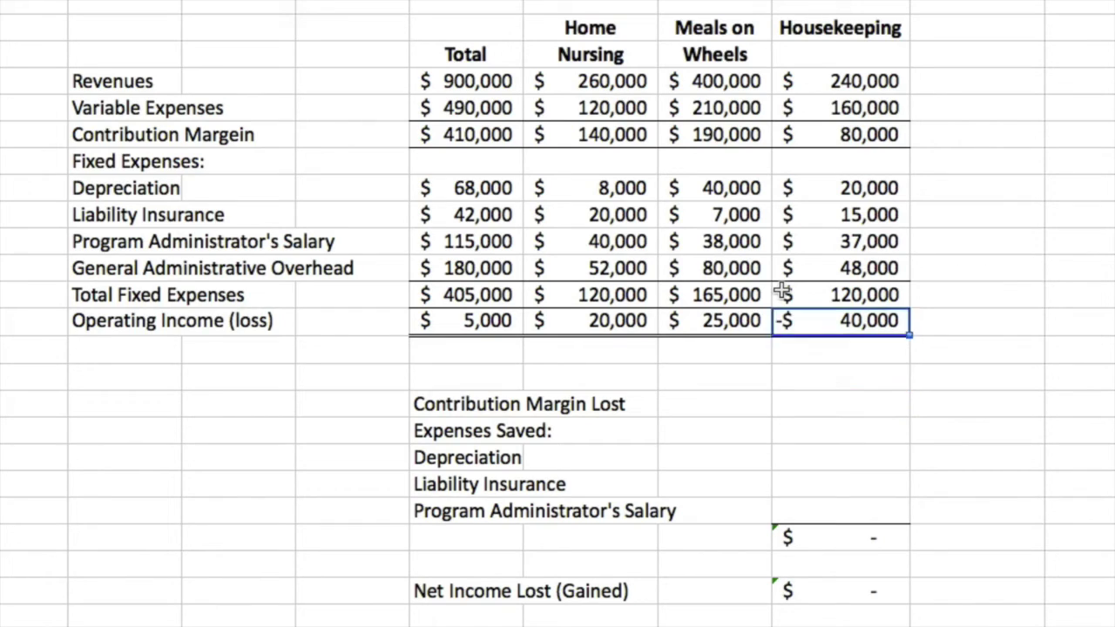
key("Up")
key("Up")
key("Up")
key("Down")
key("Down")
key("Down")
key("Down")
key("Down")
key("Down")
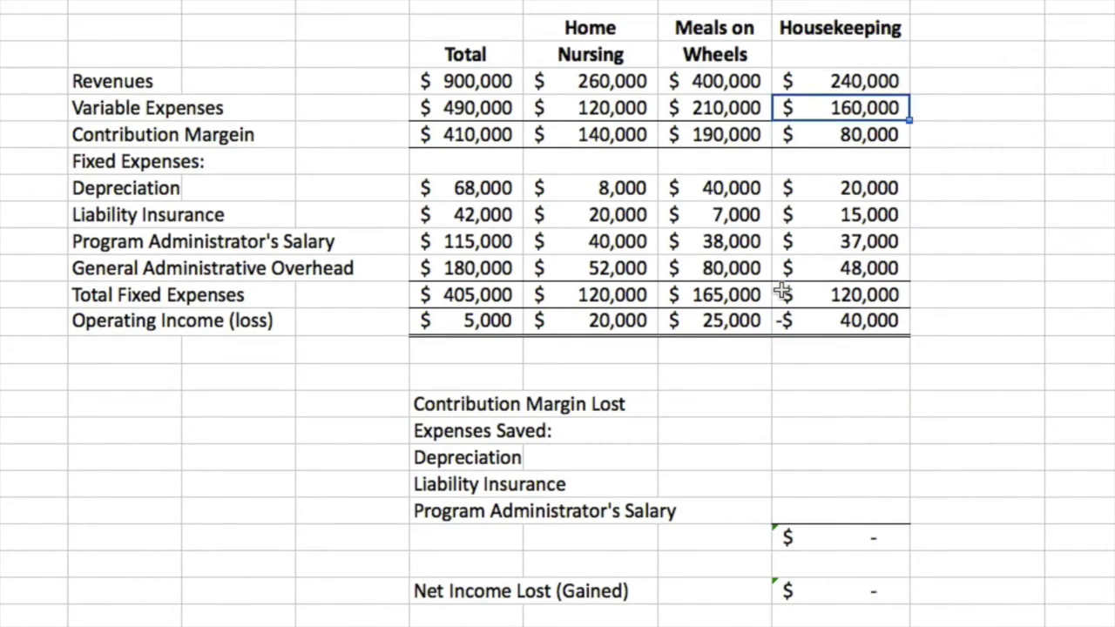
key("Down")
key("Down")
key("Down")
key("Down")
key("Down")
key("Down")
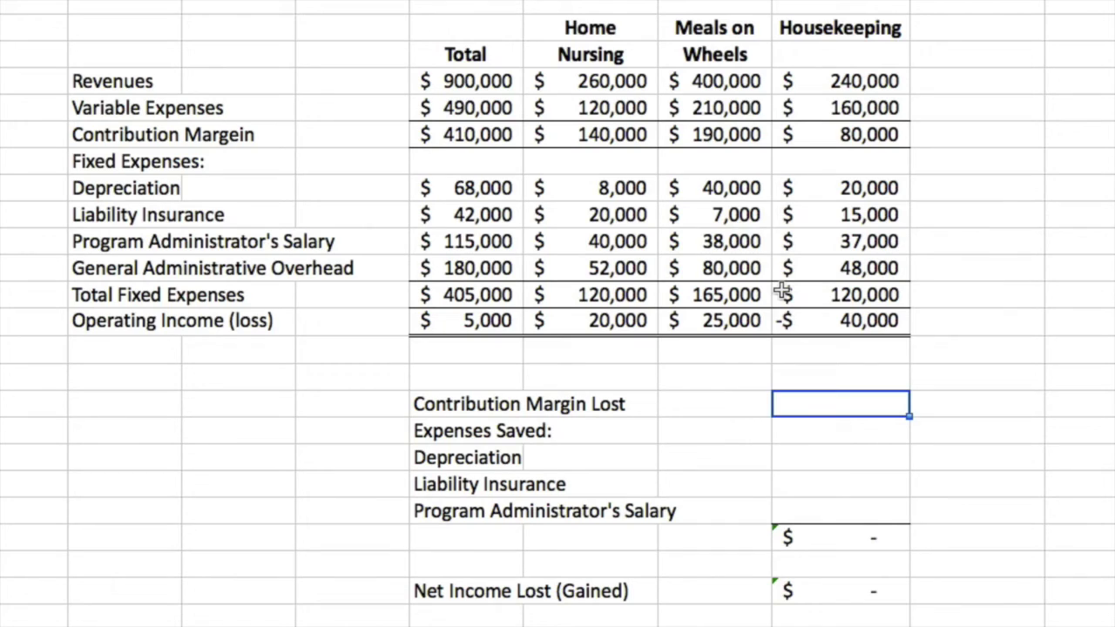
- Enter -80000 as the Housekeeping contribution margin lost
type("-$ 80,00")
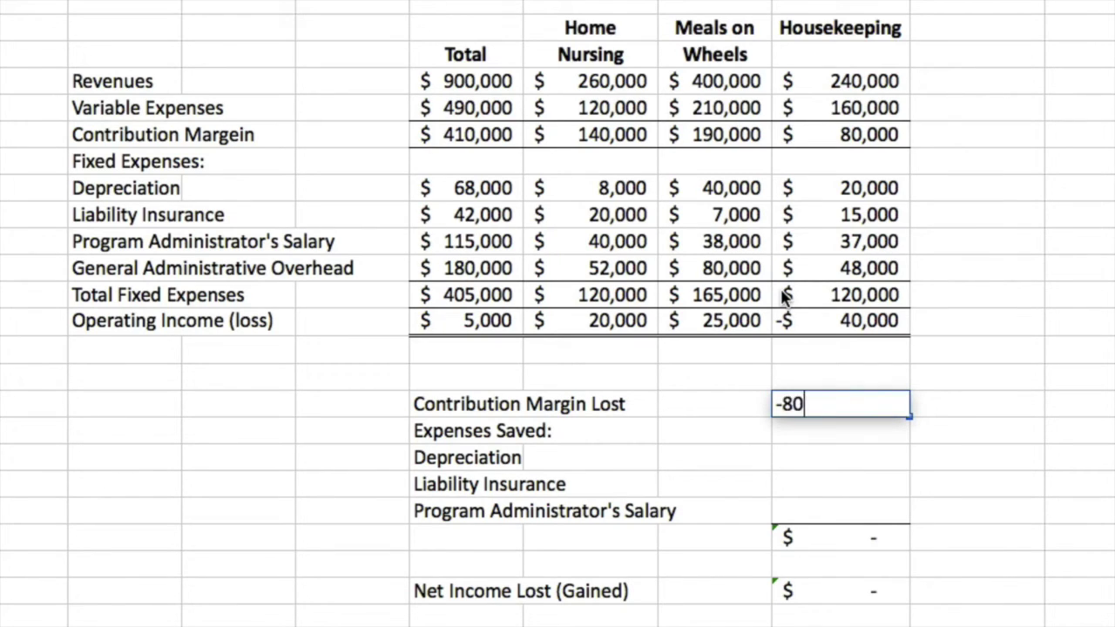
type("000")
key("Return")
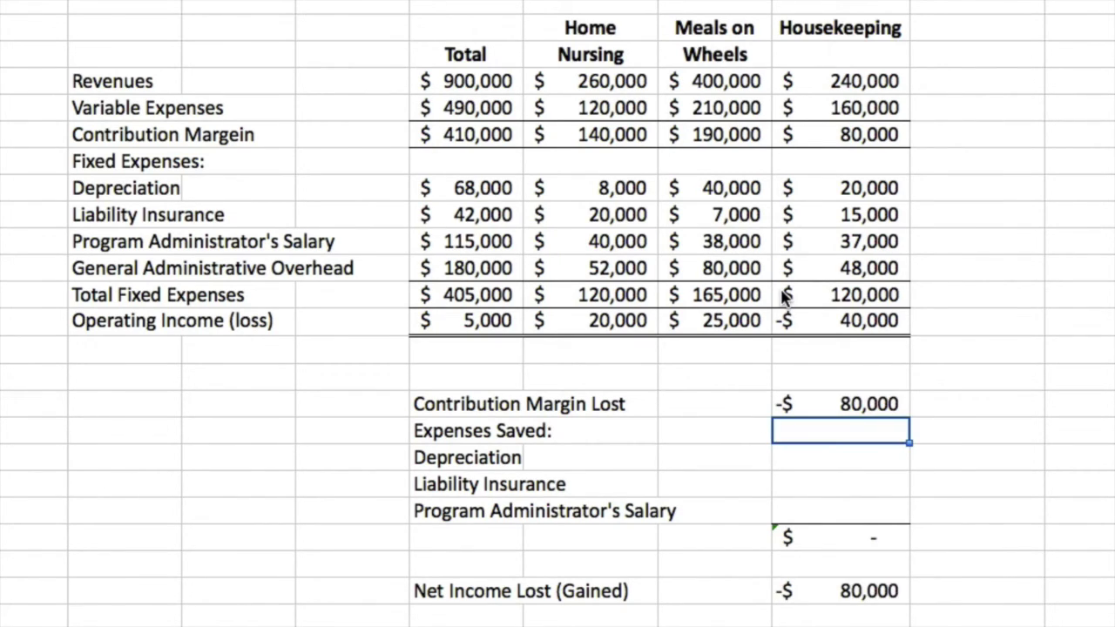
- Under Expenses Saved, enter 15000 for liability insurance and 37000 for the program administrator's salary, leaving depreciation blank
key("Down")
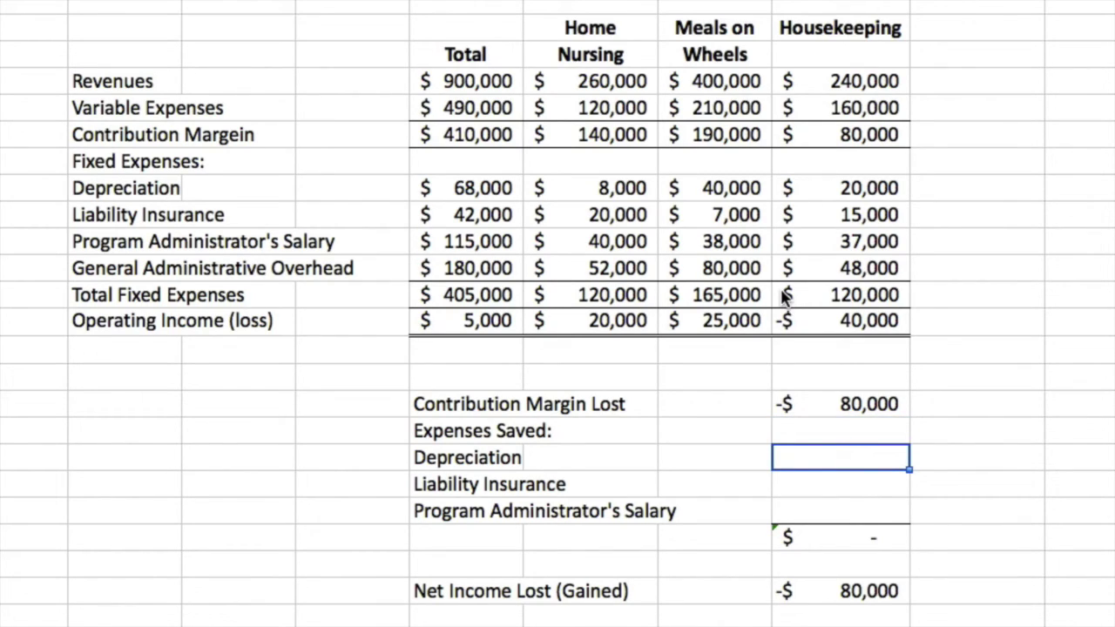
key("Down")
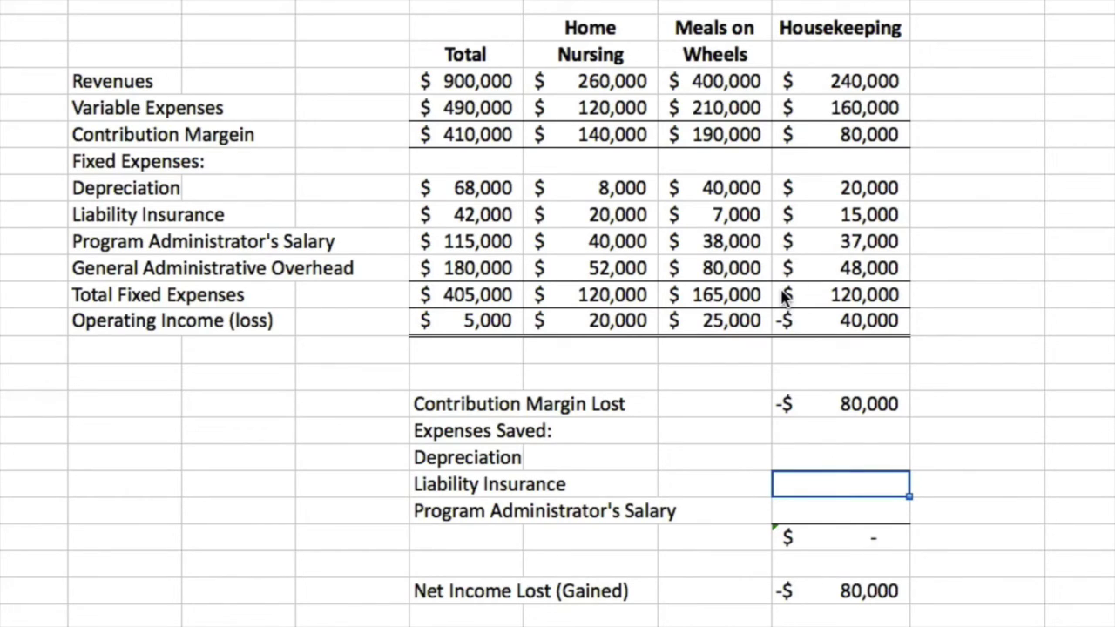
type("15000")
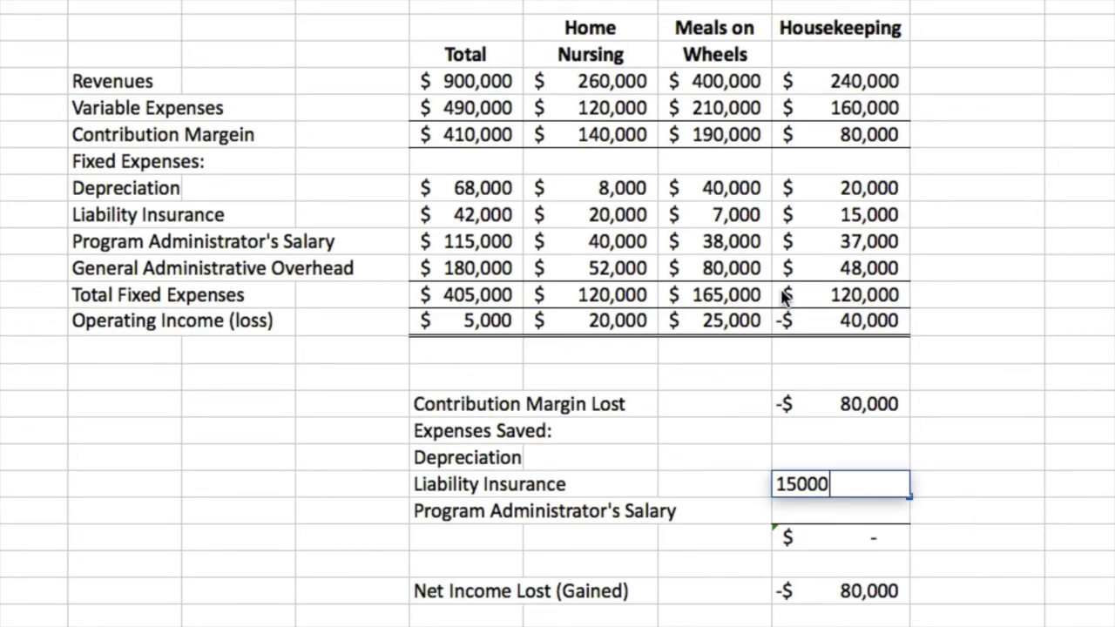
key("Return")
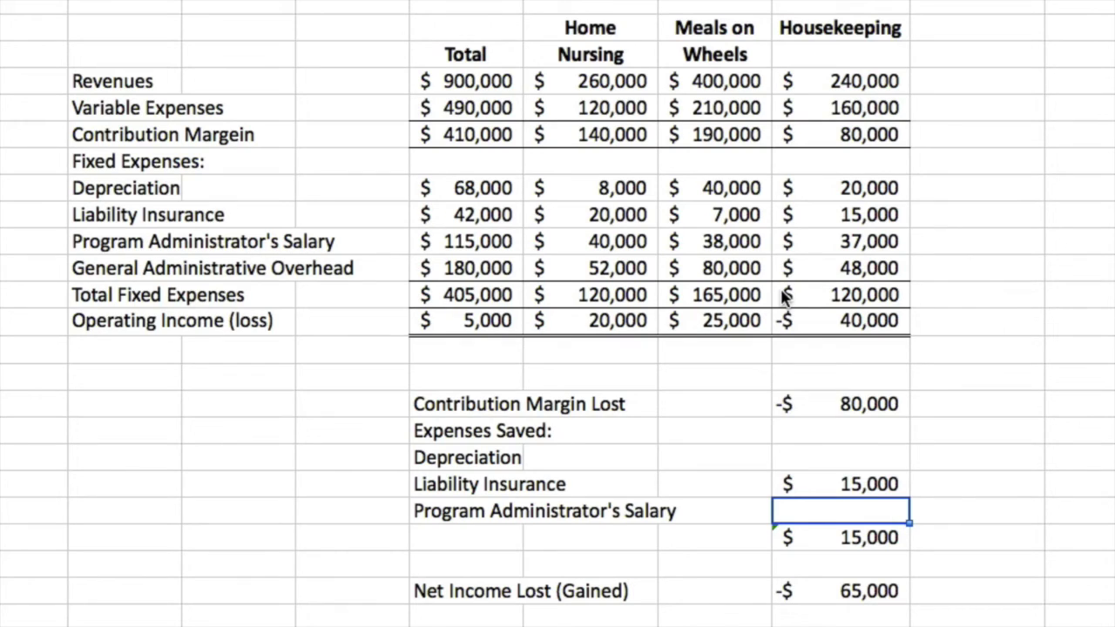
type("37")
type("000")
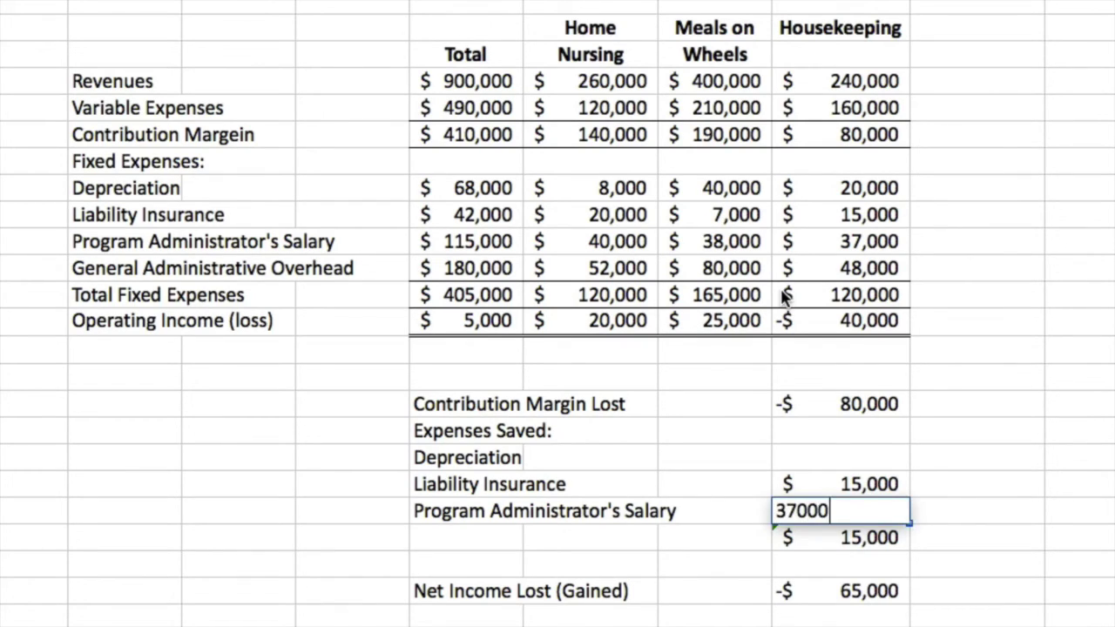
key("Return")
- Examine Housekeeping's general administrative overhead, the contribution margin lost and the expenses saved total
key("Up")
key("Up")
key("Up")
key("Up")
key("Up")
key("Up")
key("Up")
key("Up")
key("Up")
key("Up")
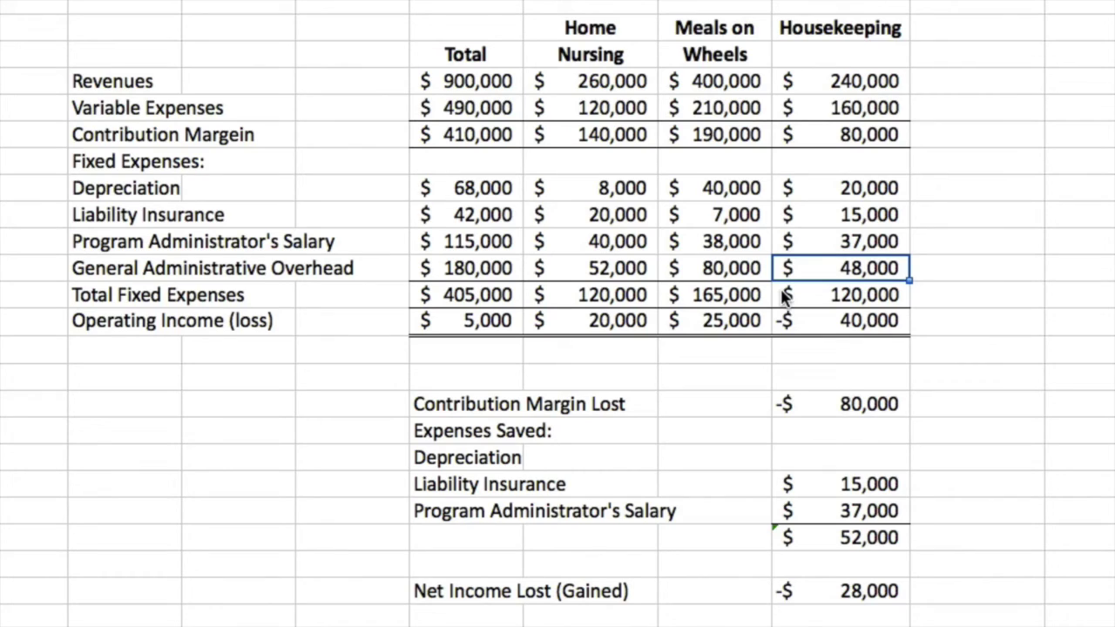
key("Down")
key("Down")
key("Down")
key("Down")
key("Down")
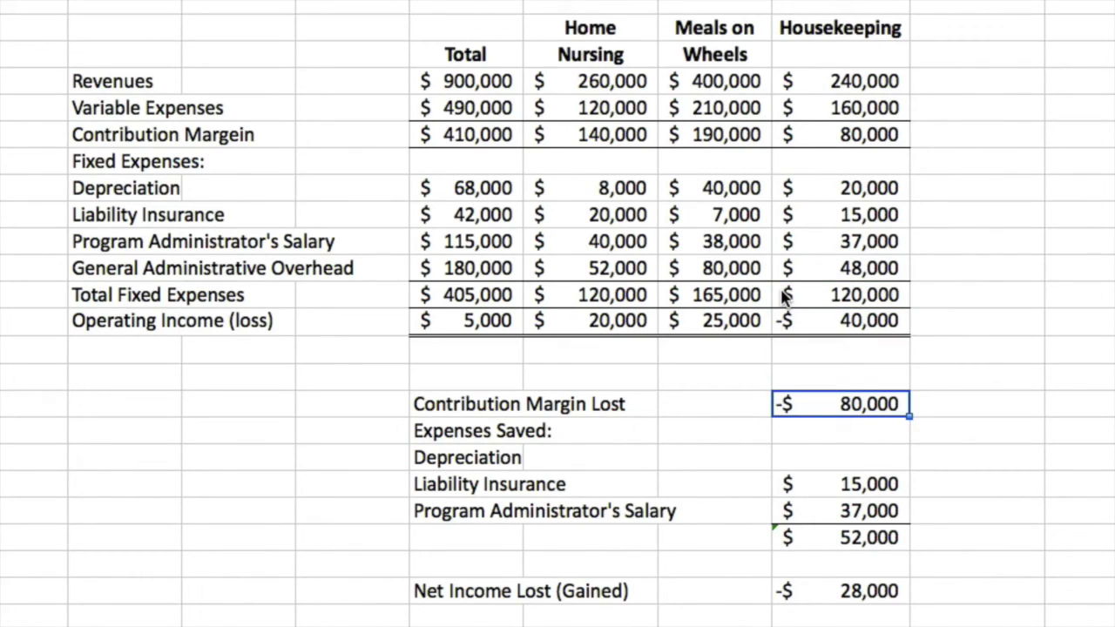
key("Down")
key("Down")
key("Down")
key("Down")
key("Down")
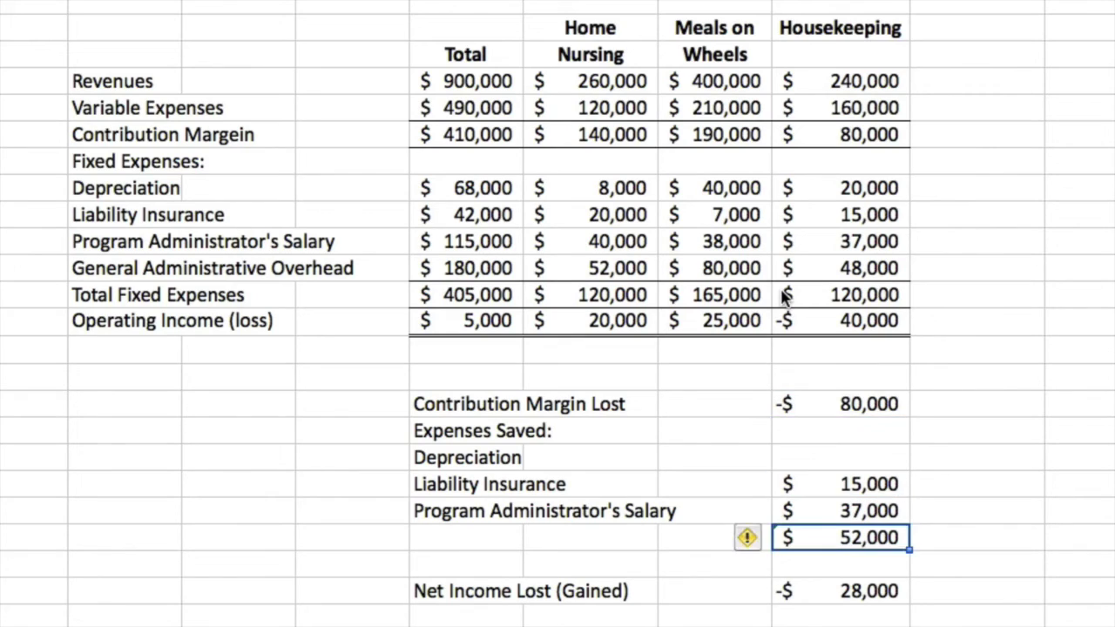
- Enter 20000 as the depreciation saved in the Housekeeping analysis
key("Up")
key("Up")
key("Up")
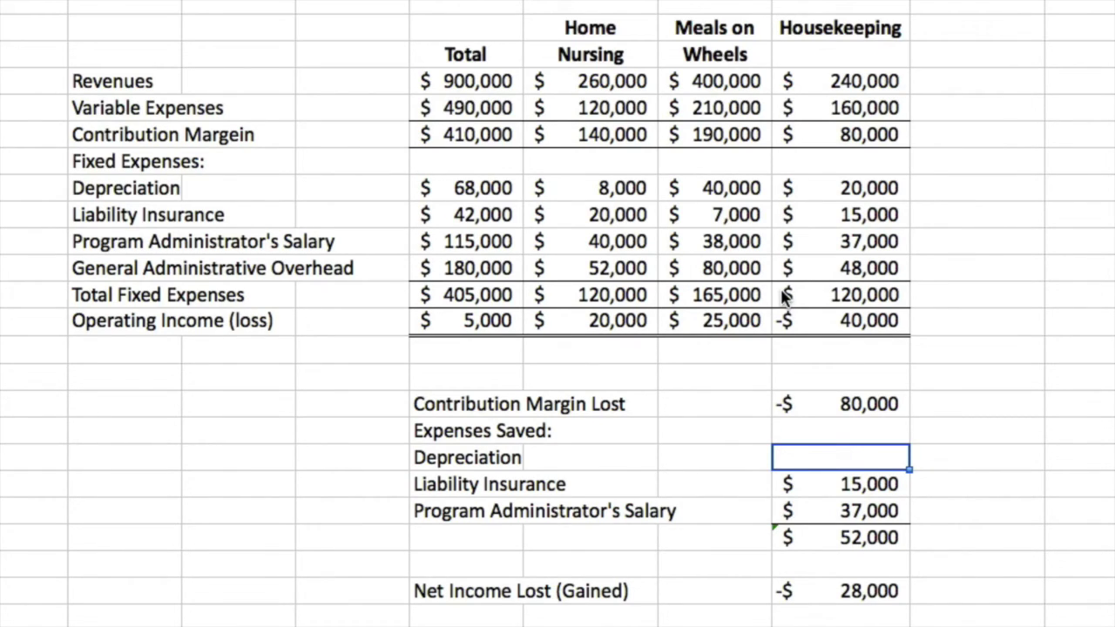
type("20000")
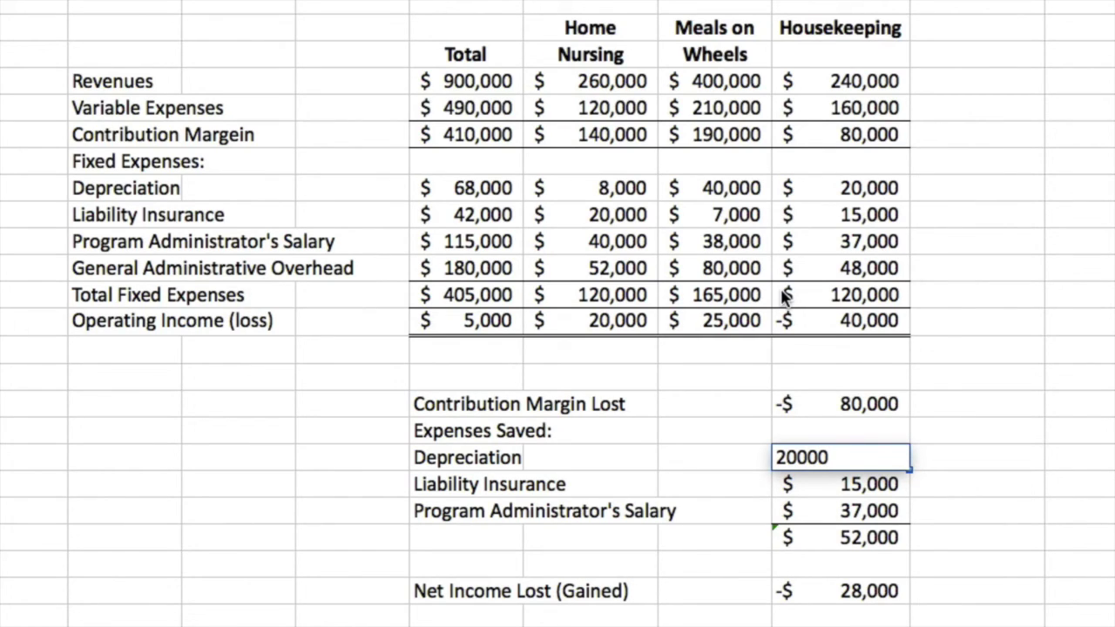
key("Return")
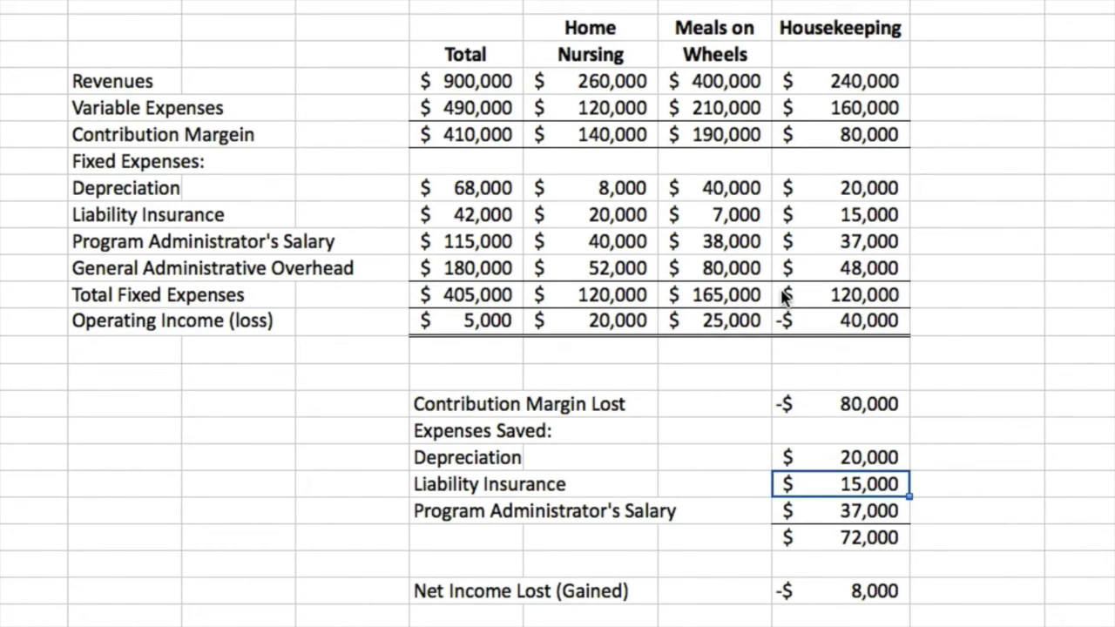
key("Down")
key("Down")
key("Down")
key("Down")
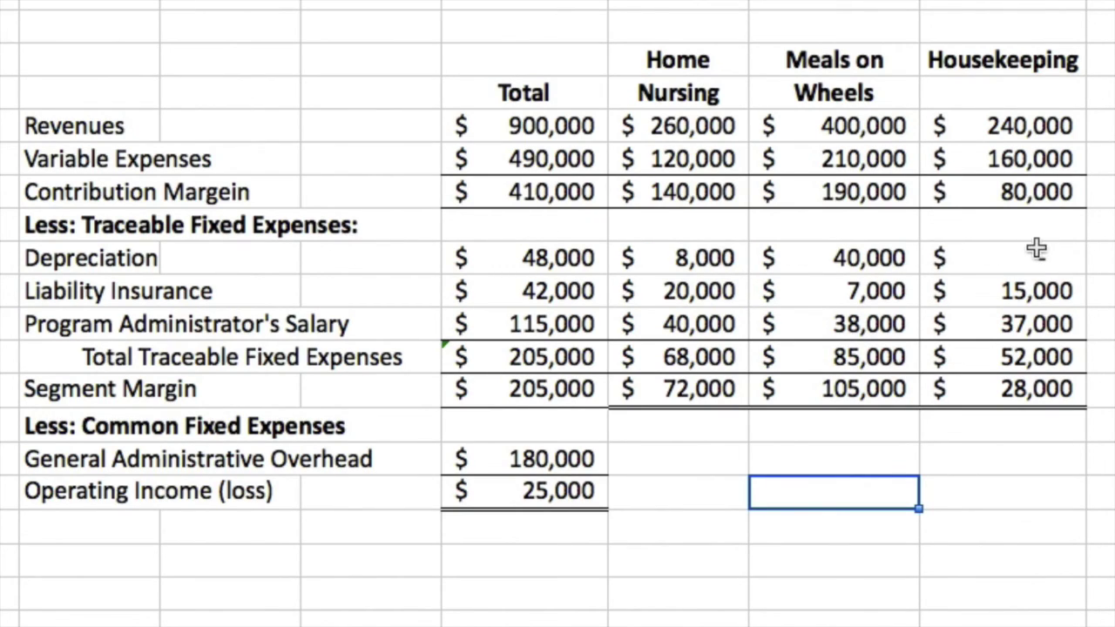
- Set Housekeeping's traceable depreciation to 20000 in the segmented income statement
key("Up")
key("Up")
key("Up")
key("Up")
key("Up")
key("Up")
key("Up")
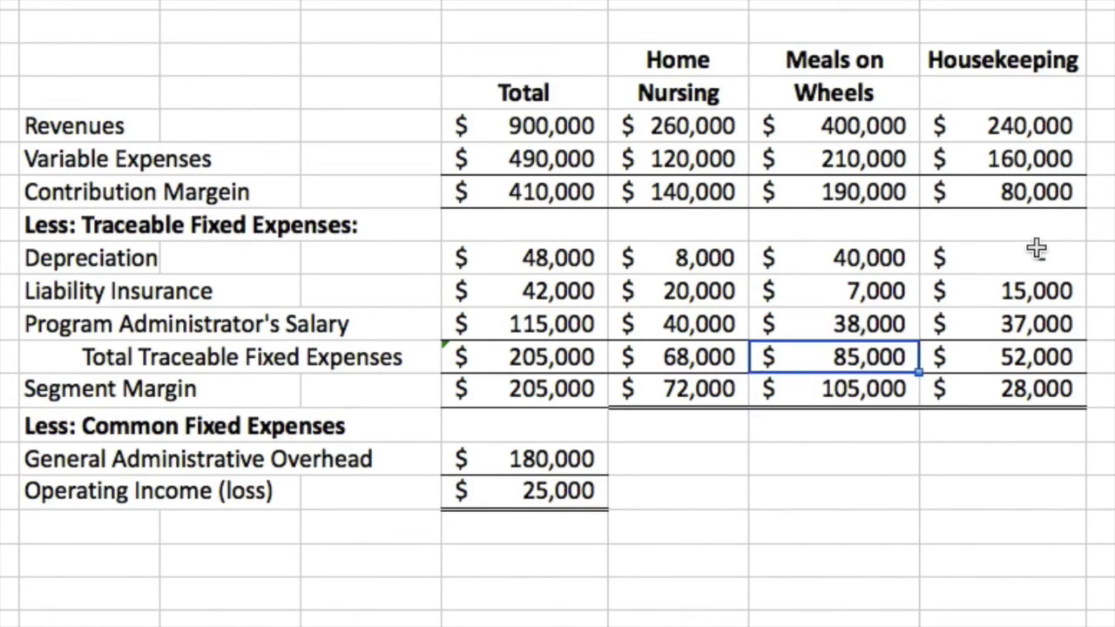
key("Right")
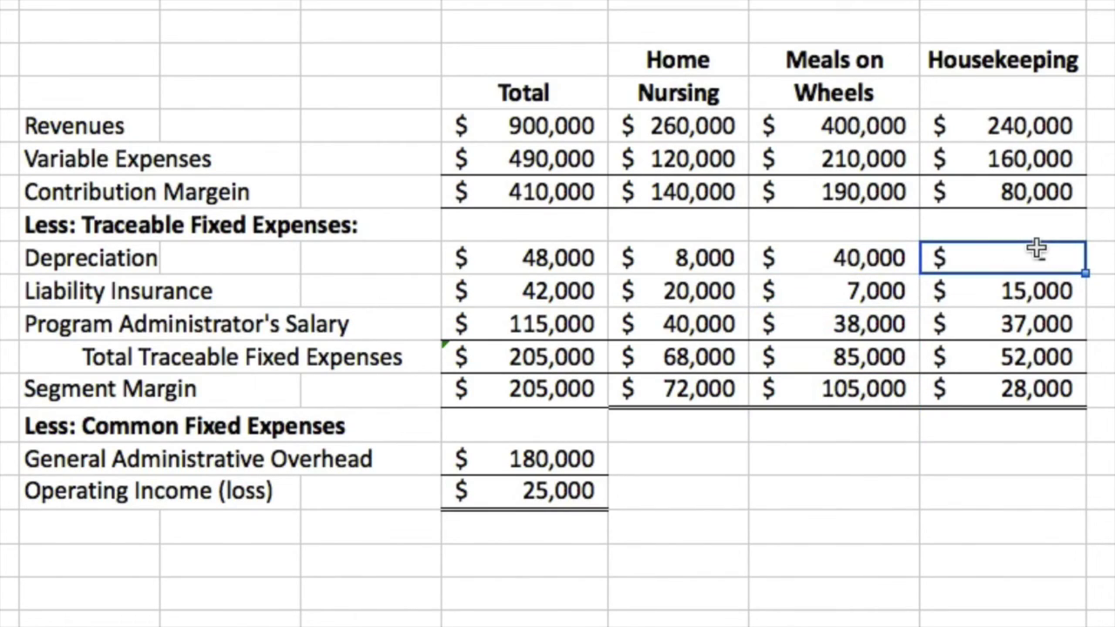
type("20000")
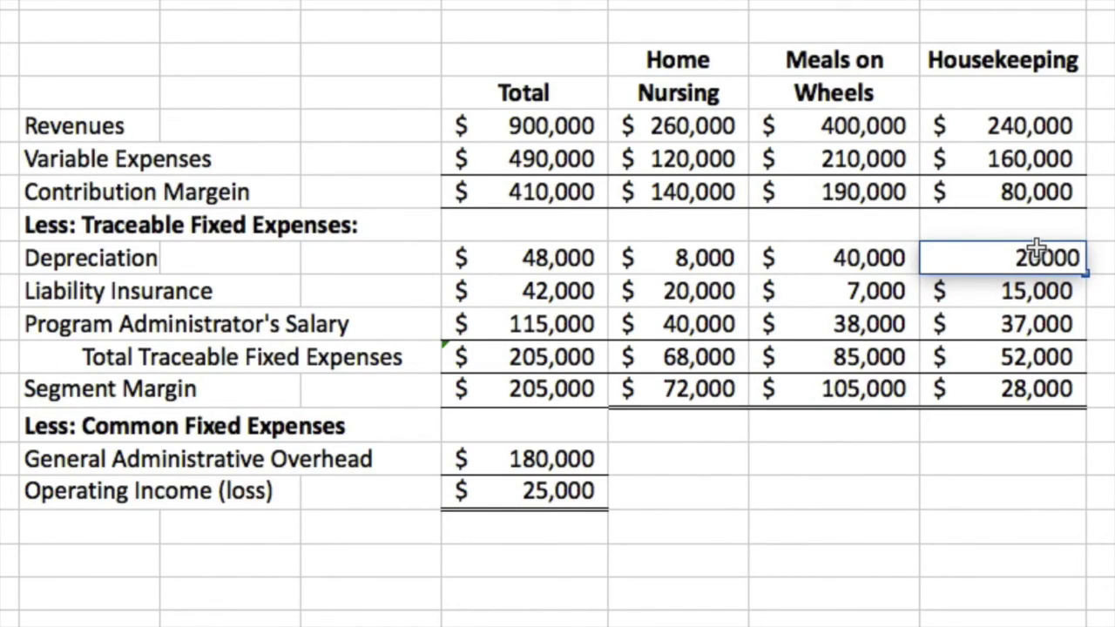
key("Return")
left_click(1041, 257)
key("Right")
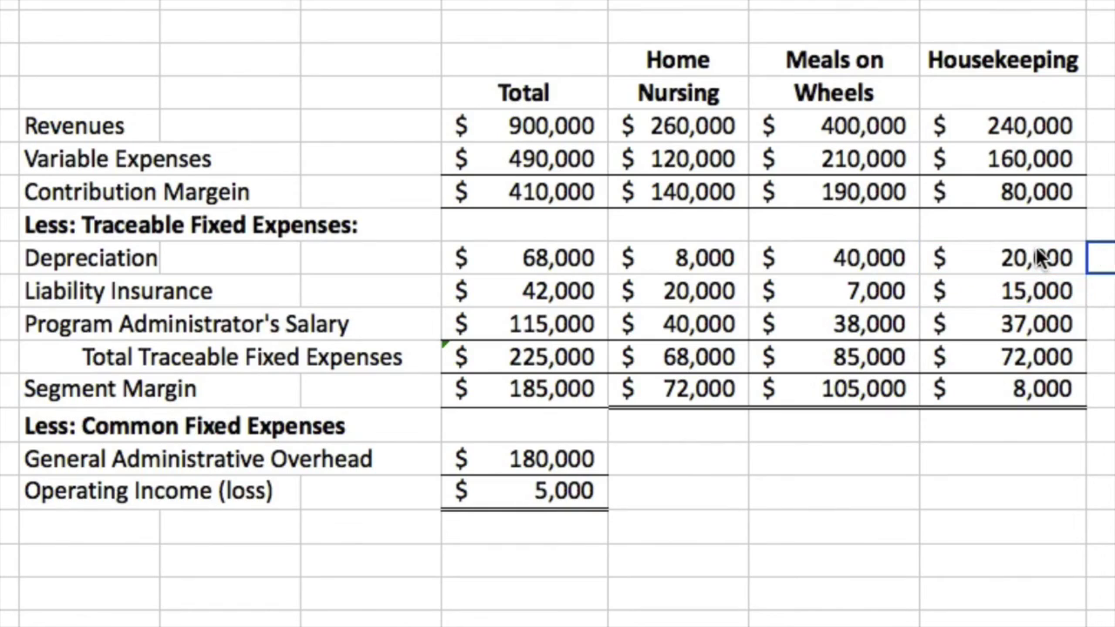